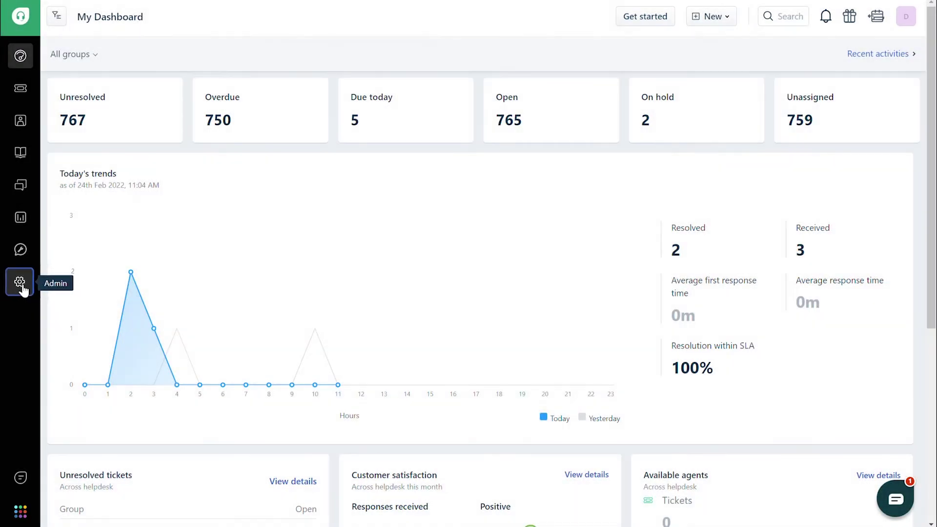
Step: Start a new Ticket Creation rule from Admin > Workflows > Automations > Tickets
click(17, 286)
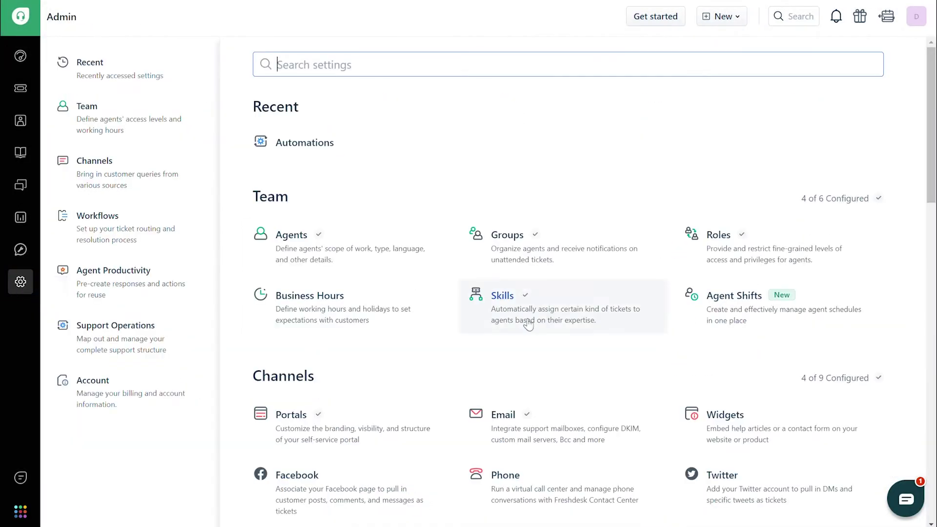
scroll(528, 323, down, 6)
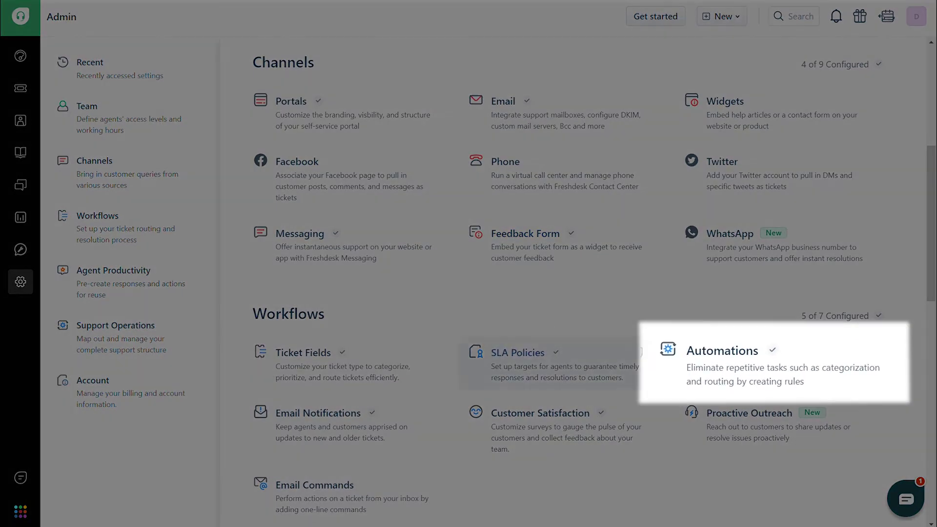
click(712, 378)
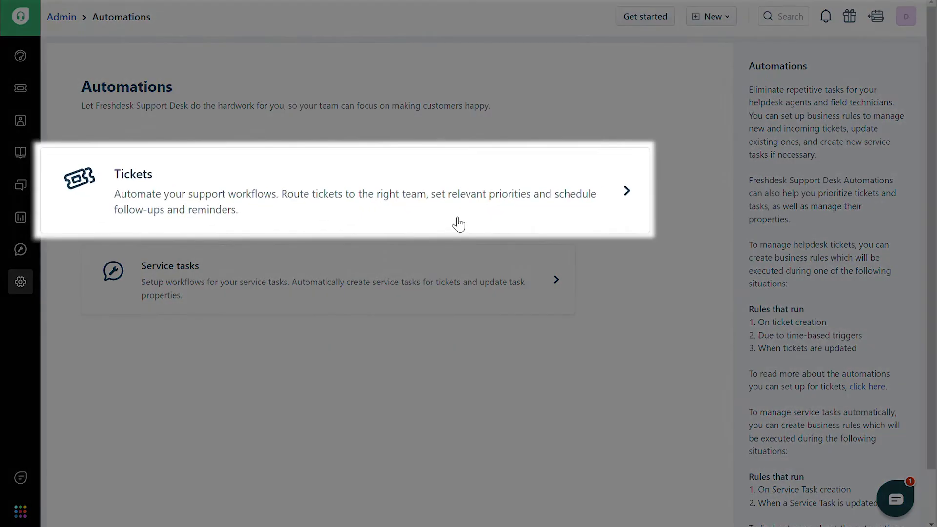
click(459, 225)
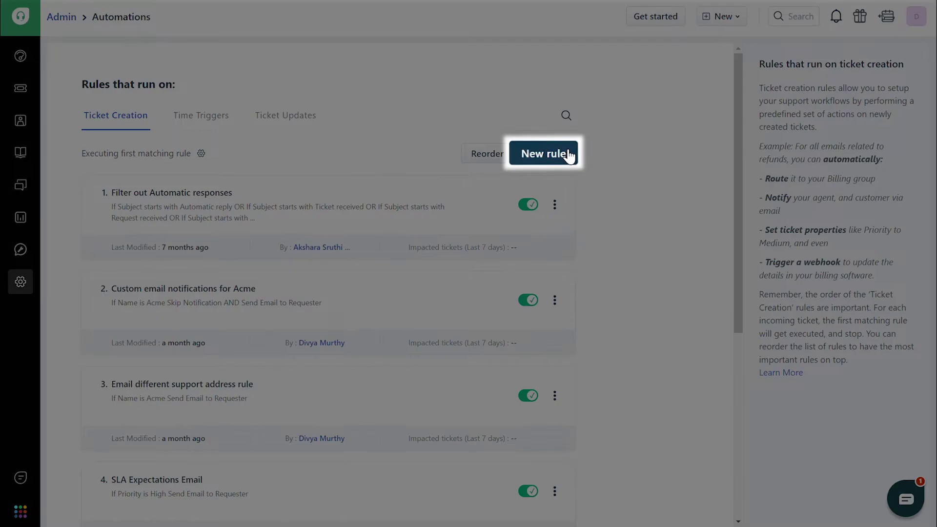
click(558, 153)
Step: Enter 'Prevent mail looping' as the new rule's name
click(286, 181)
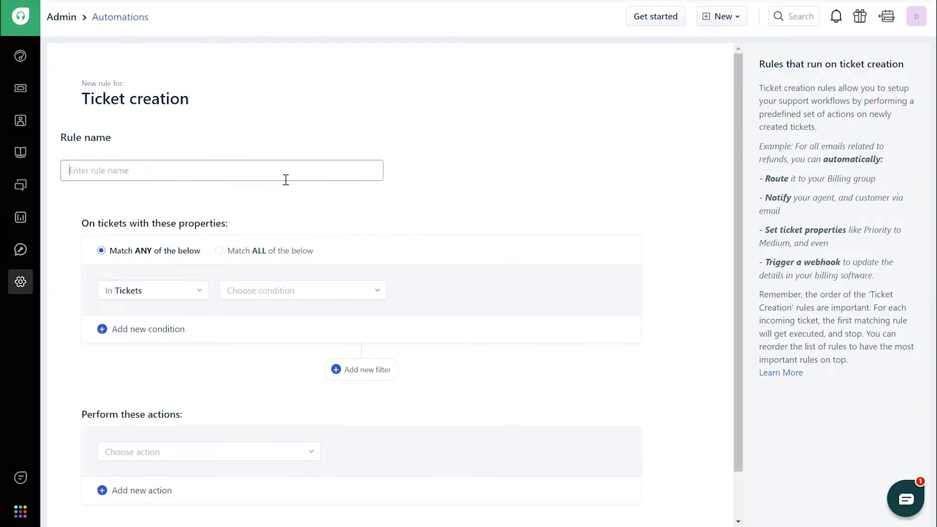
text(Prevent mail l)
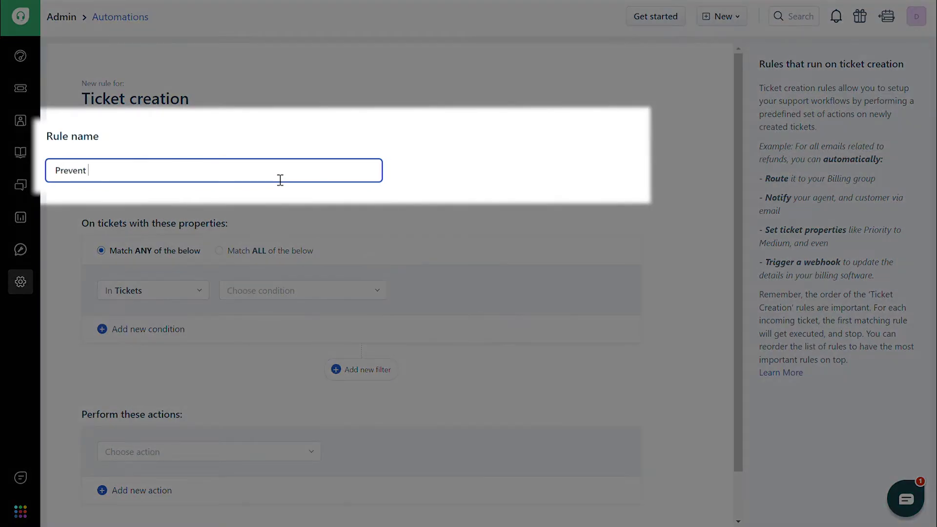
text(ooping)
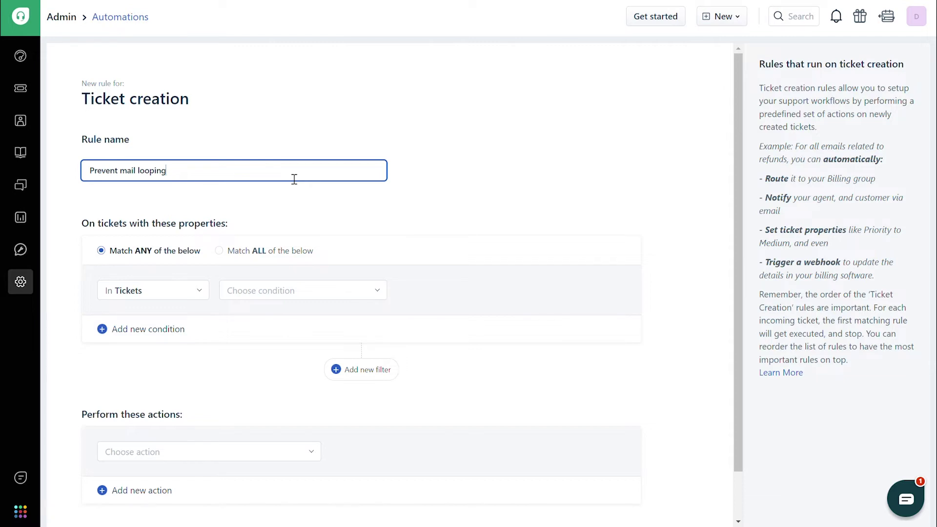
scroll(230, 205, down, 2)
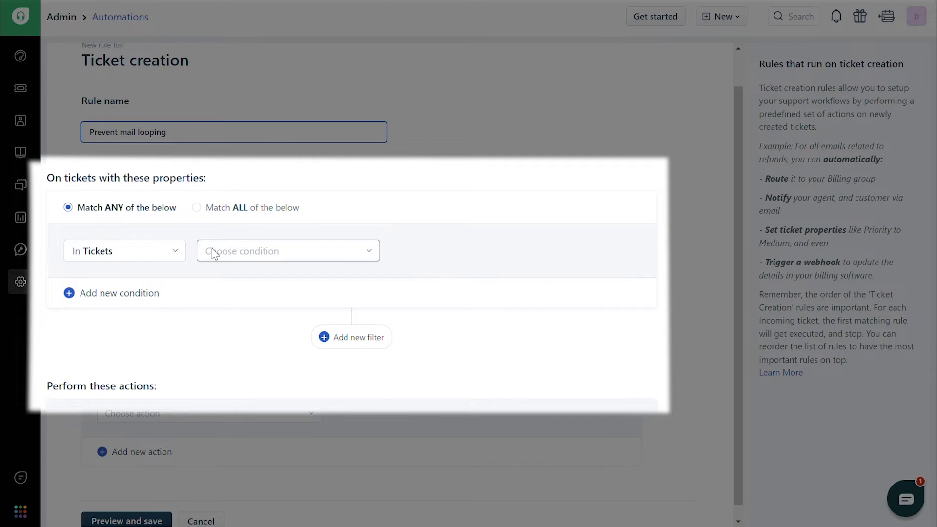
Step: Add the condition Description contains 'We have received your request'
click(213, 253)
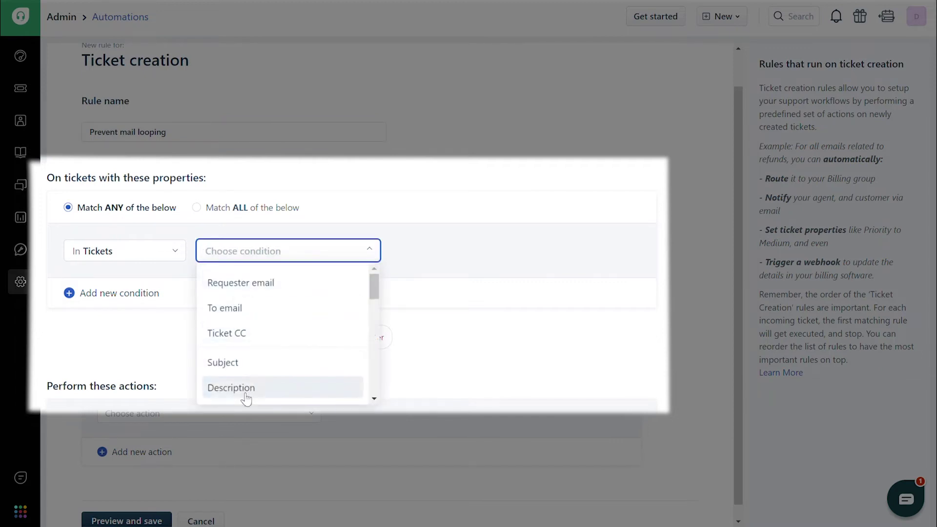
click(245, 393)
click(417, 258)
click(439, 331)
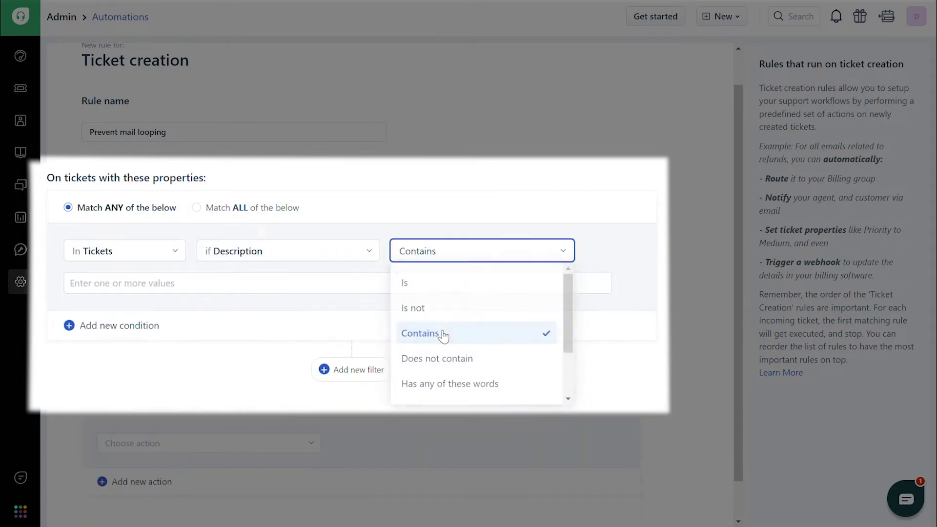
click(363, 293)
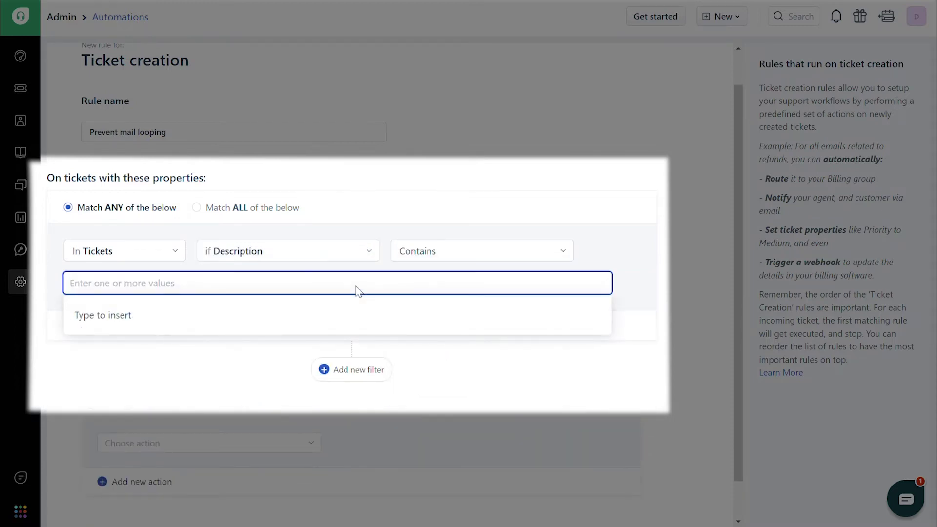
text(We have received yo)
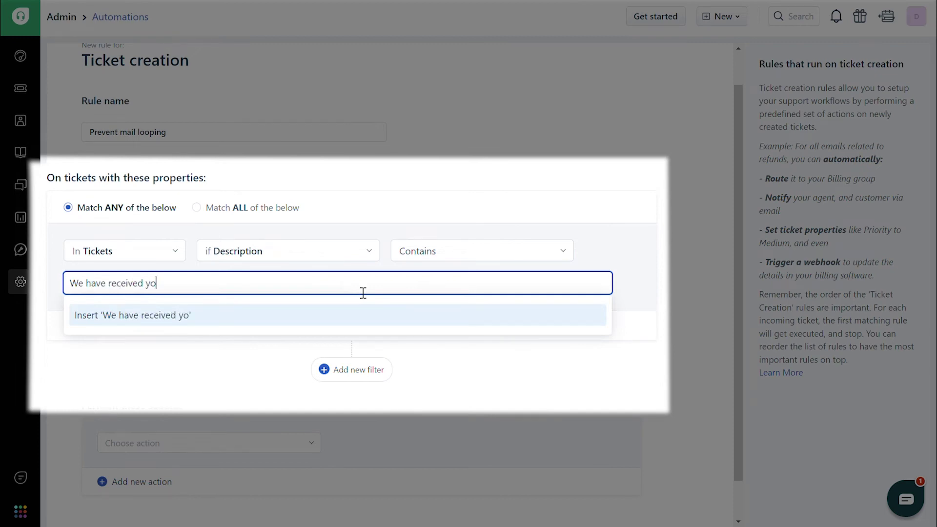
text(ur request)
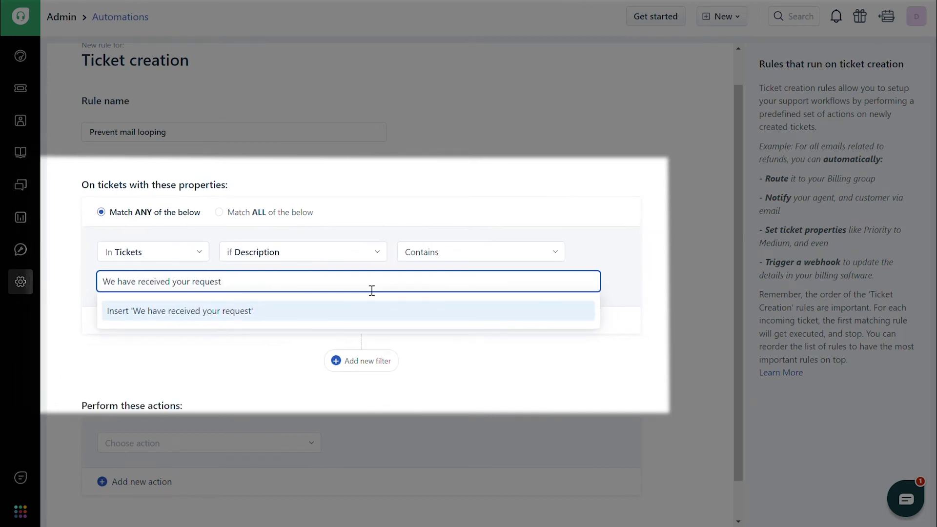
click(344, 307)
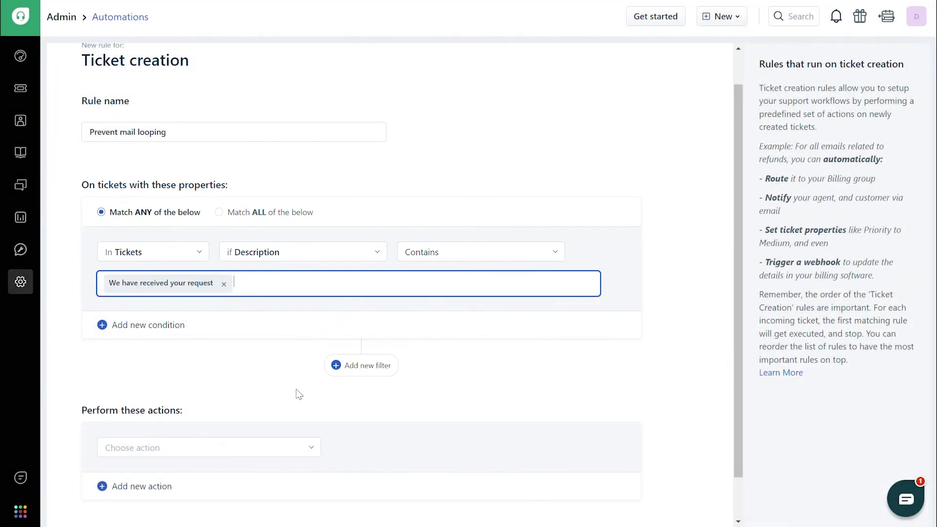
scroll(299, 394, down, 1)
Step: Set the action to Skip new ticket email notifications and preview the rule
click(294, 396)
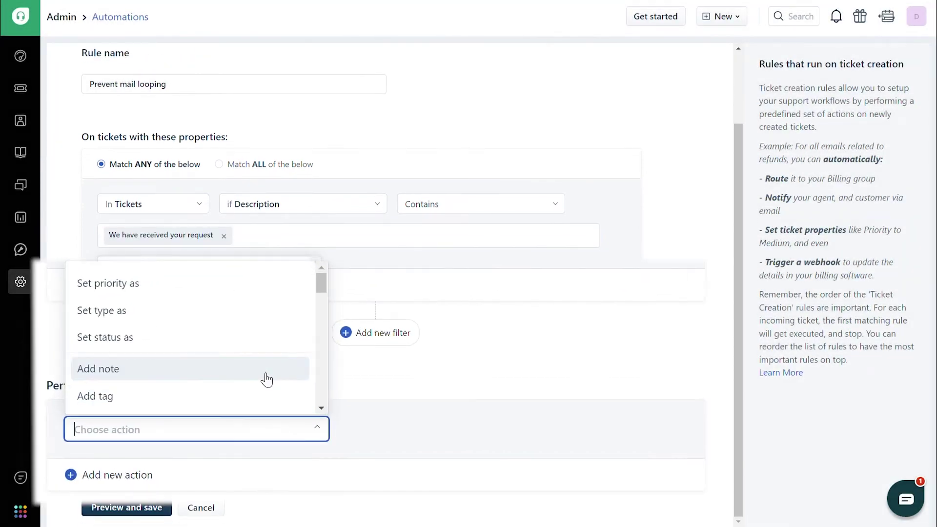
scroll(267, 380, down, 7)
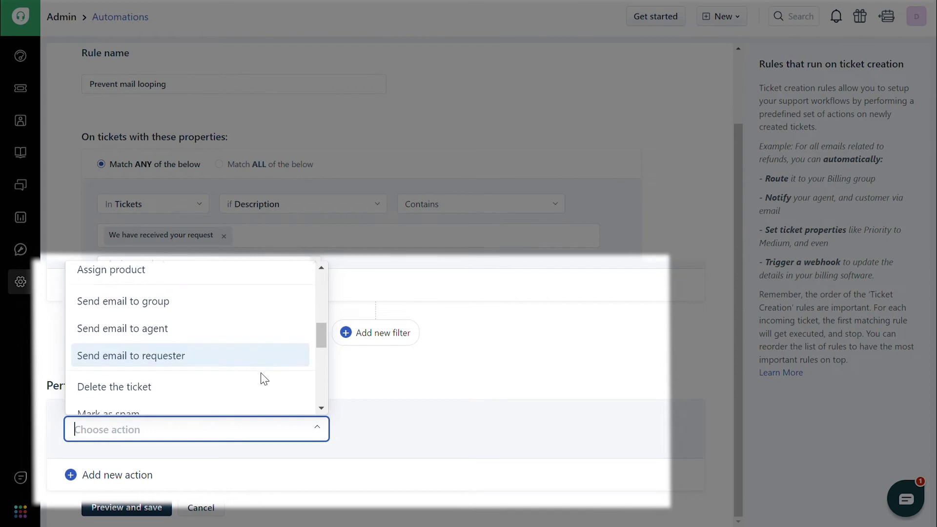
scroll(263, 379, down, 2)
click(263, 378)
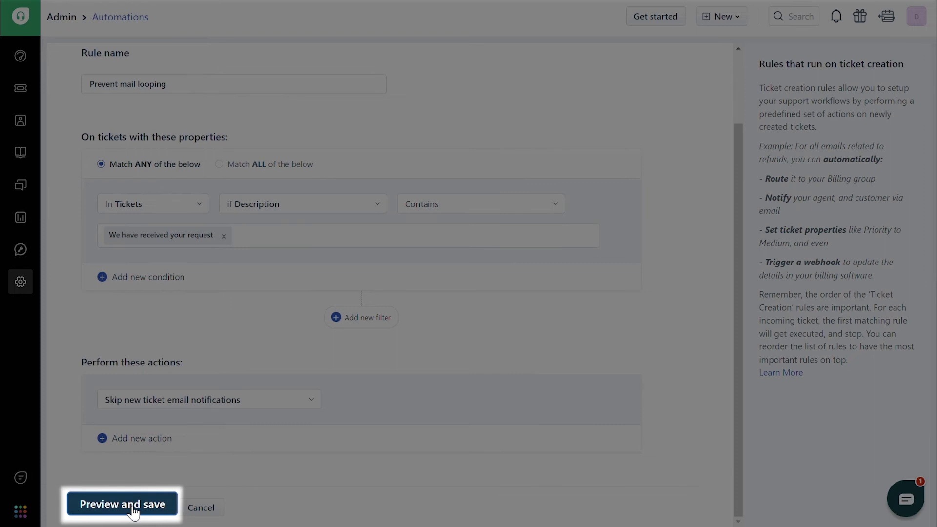
click(132, 508)
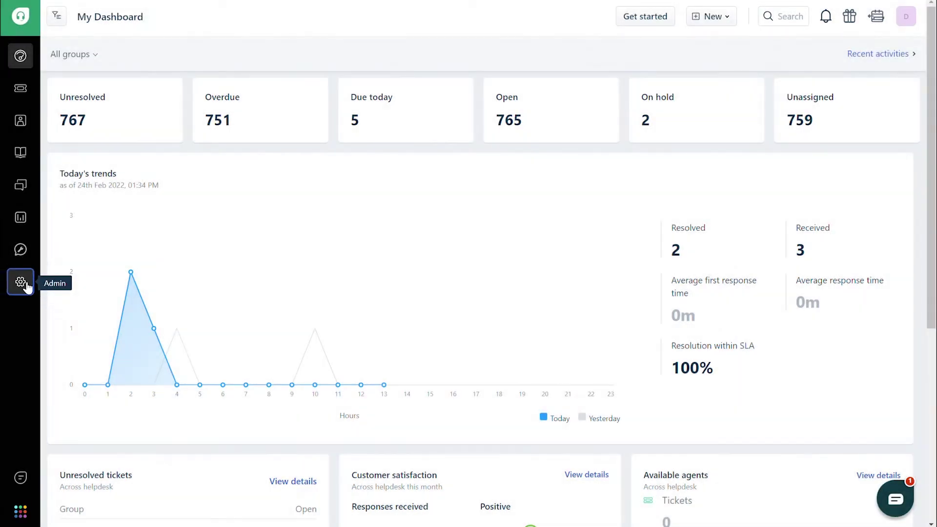
Step: Start another new Ticket Creation rule from Admin > Automations > Tickets
click(25, 288)
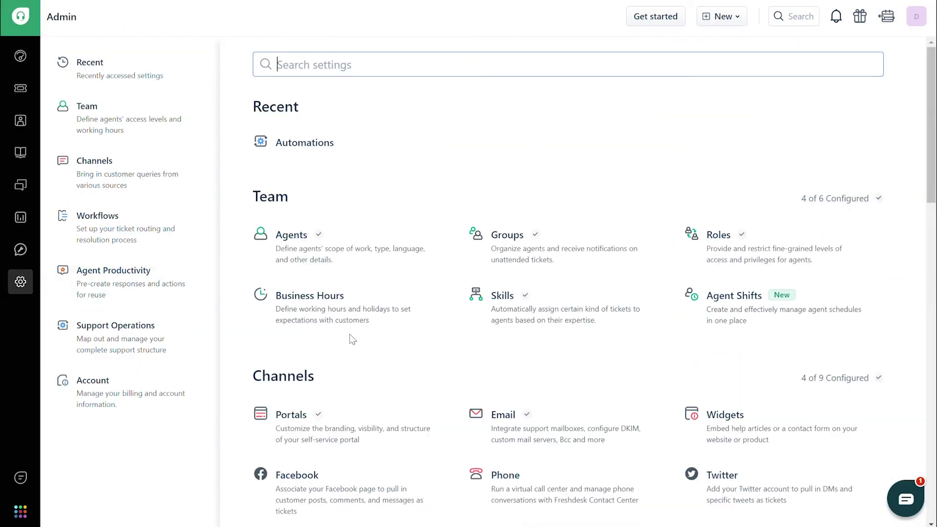
scroll(350, 337, down, 5)
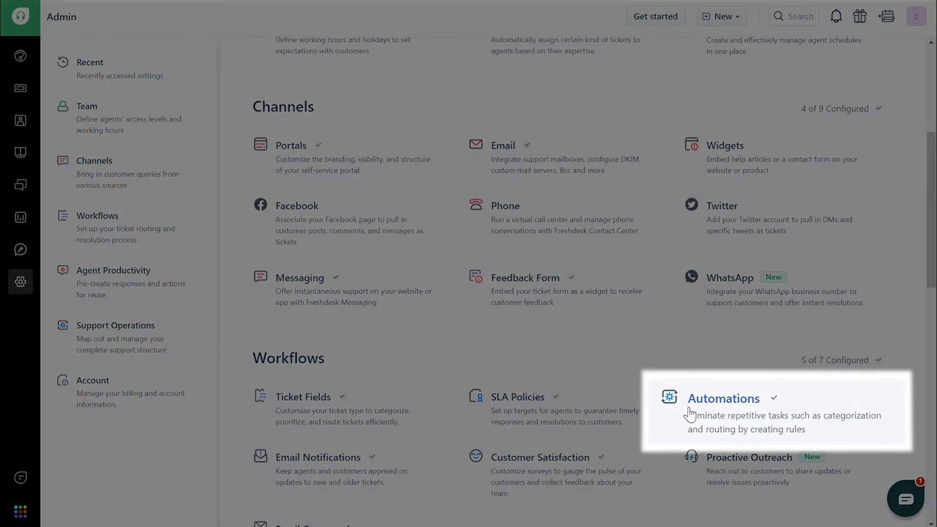
click(703, 410)
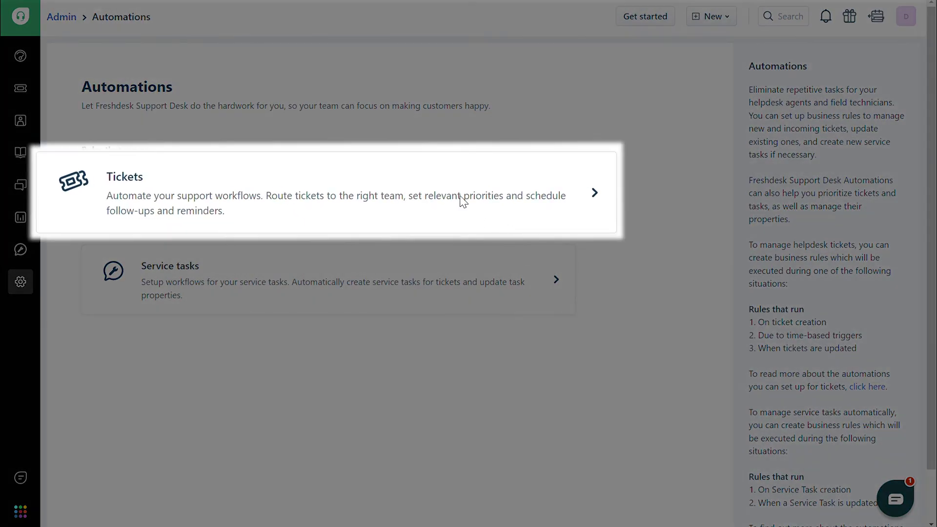
click(466, 201)
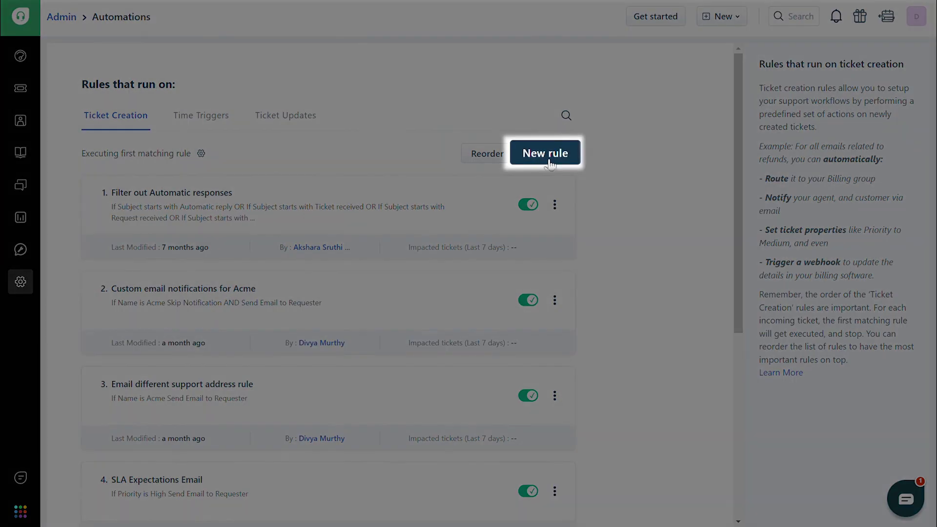
click(546, 157)
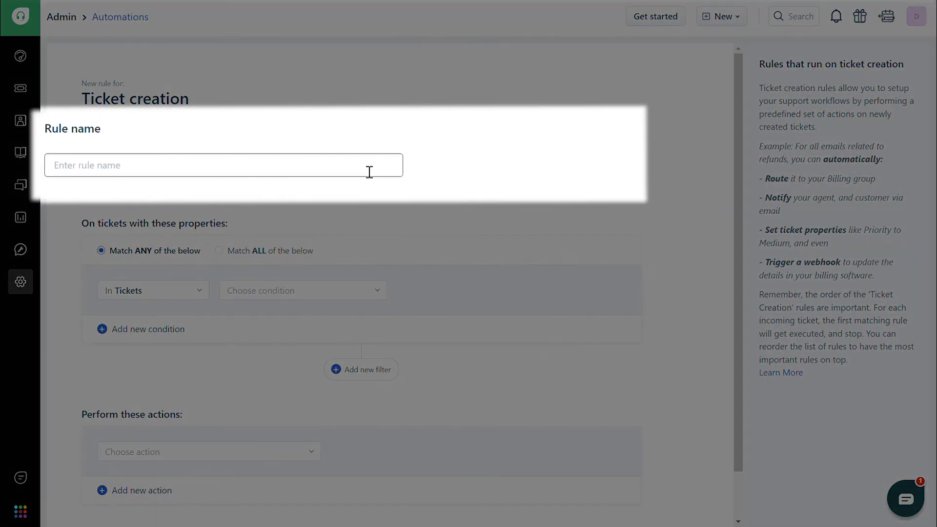
click(369, 171)
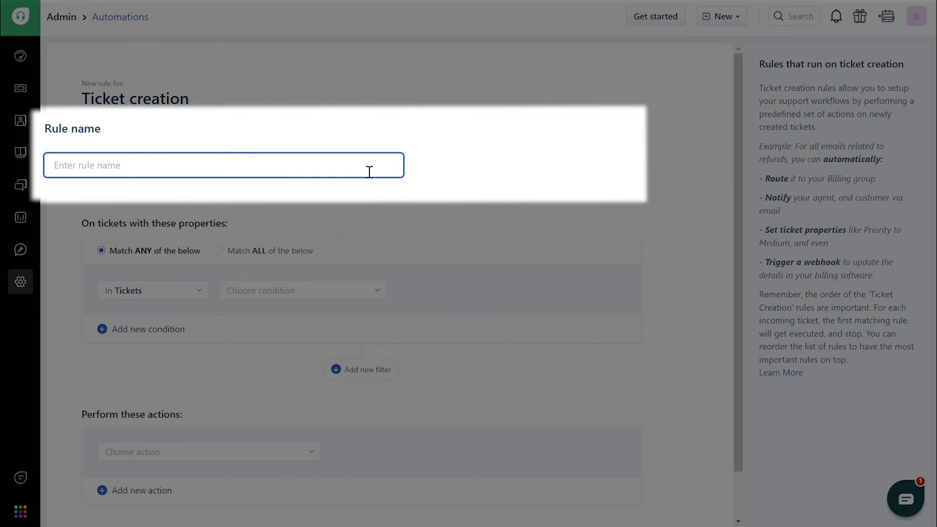
Step: Enter 'Skip new ticket notification for Allstar' as the rule name
text(Skip new ticket notification for Allstar)
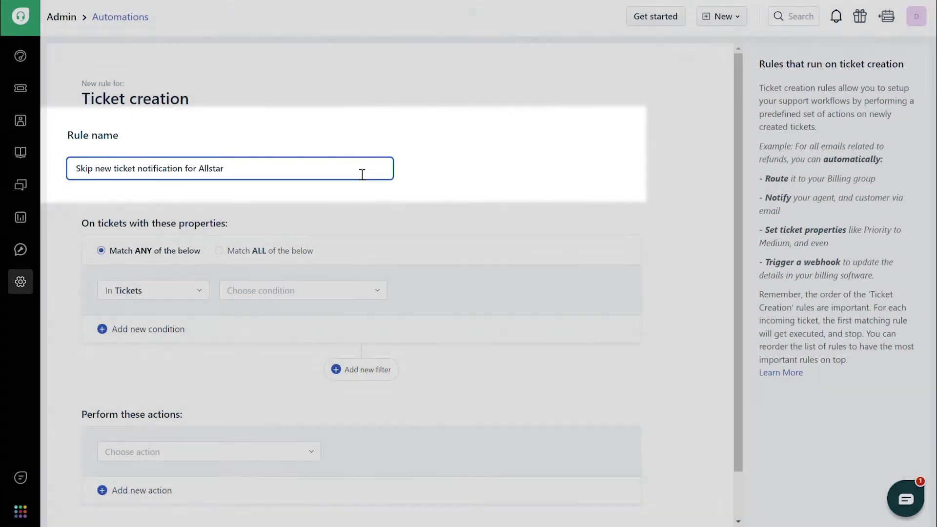
scroll(359, 176, down, 1)
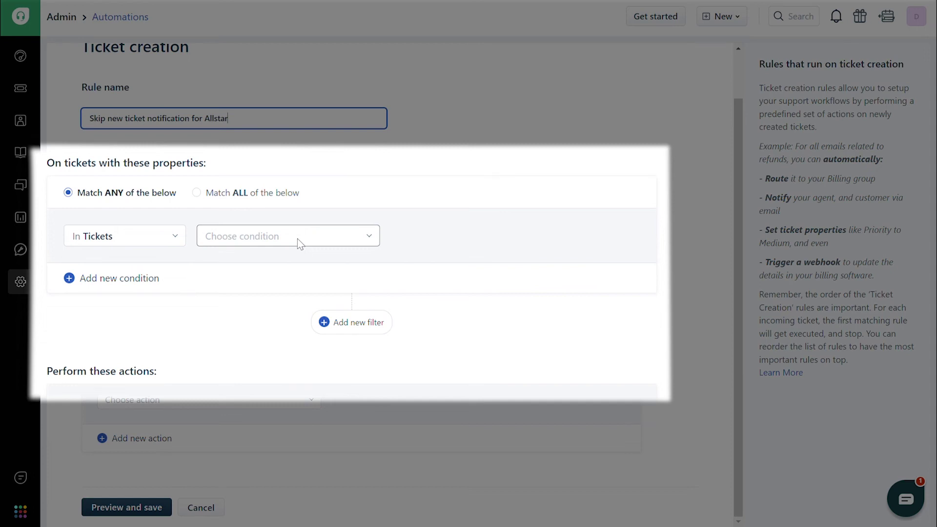
Step: Add the condition Requester email contains 'allstar.com'
click(298, 243)
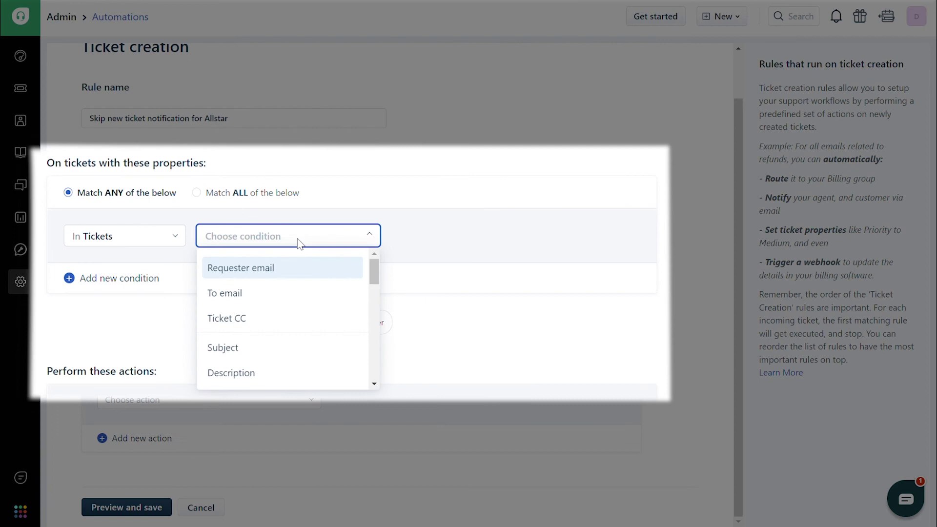
click(286, 268)
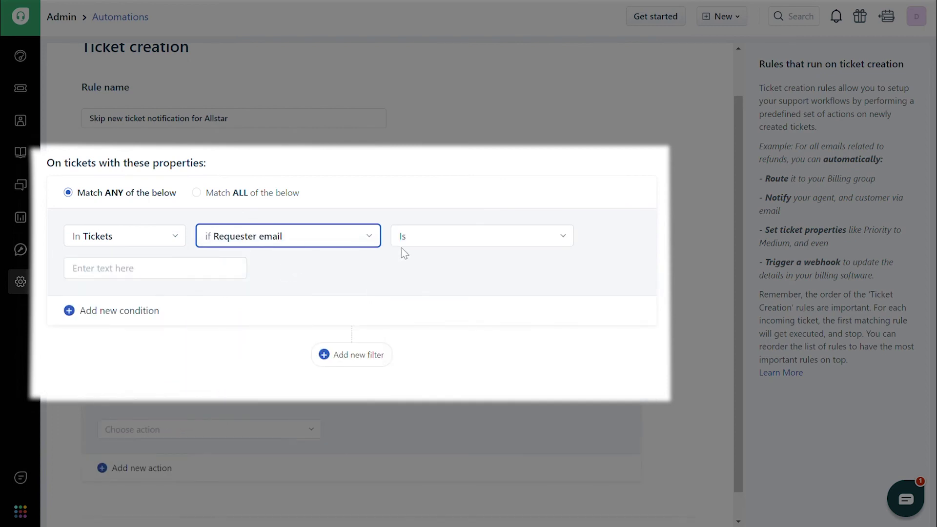
click(426, 238)
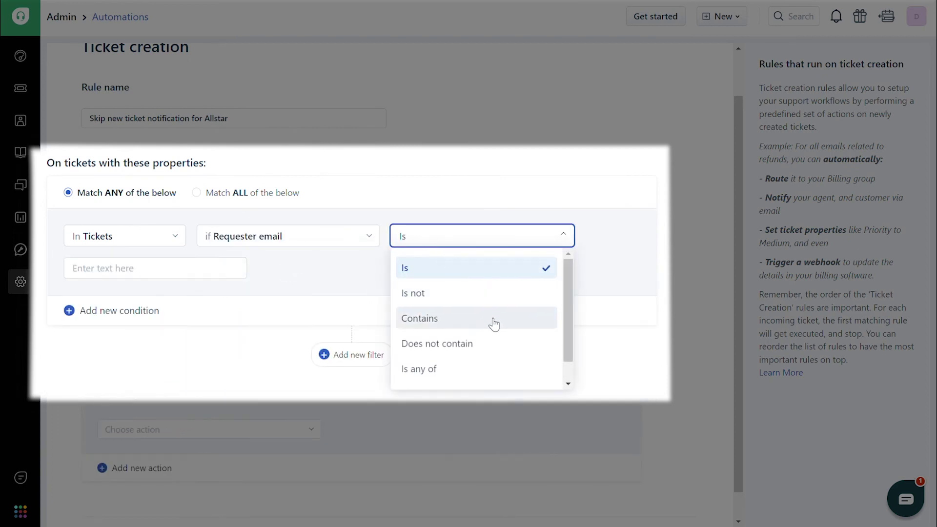
click(494, 324)
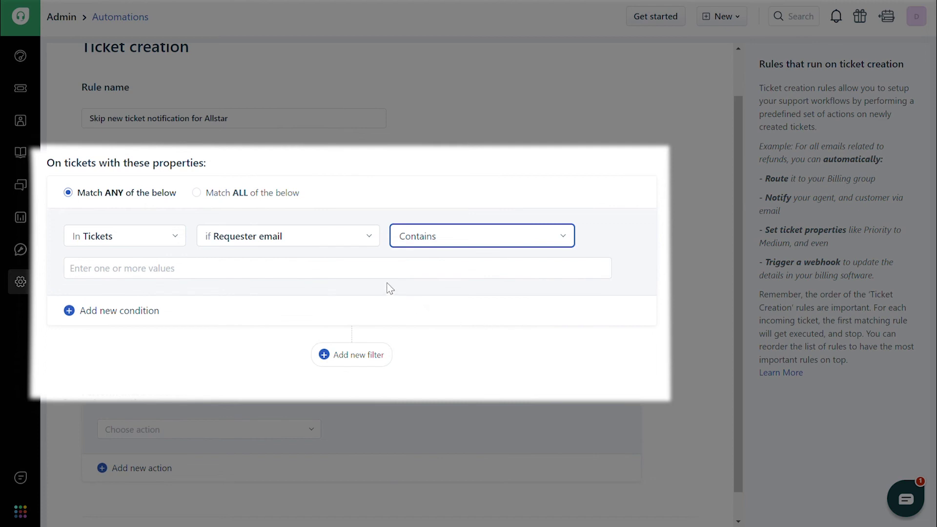
click(378, 277)
text(allstar.com)
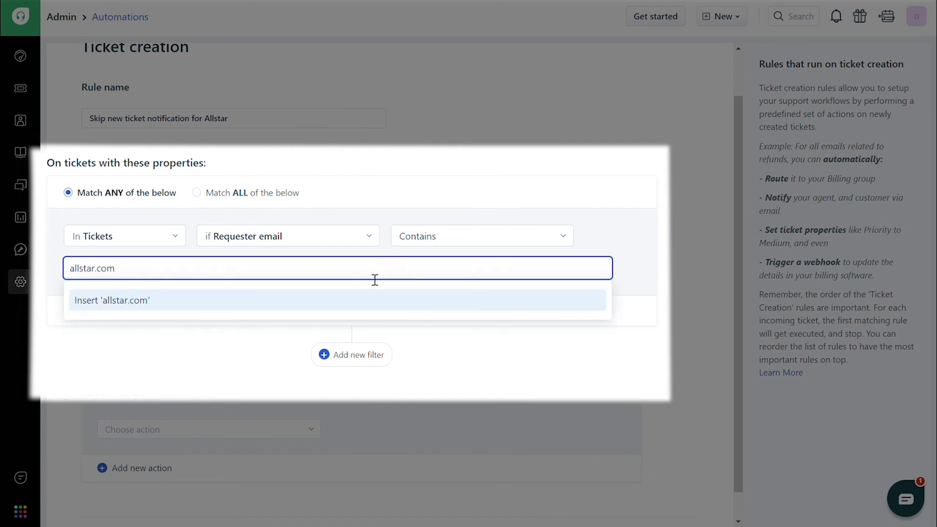
click(349, 300)
scroll(352, 294, down, 1)
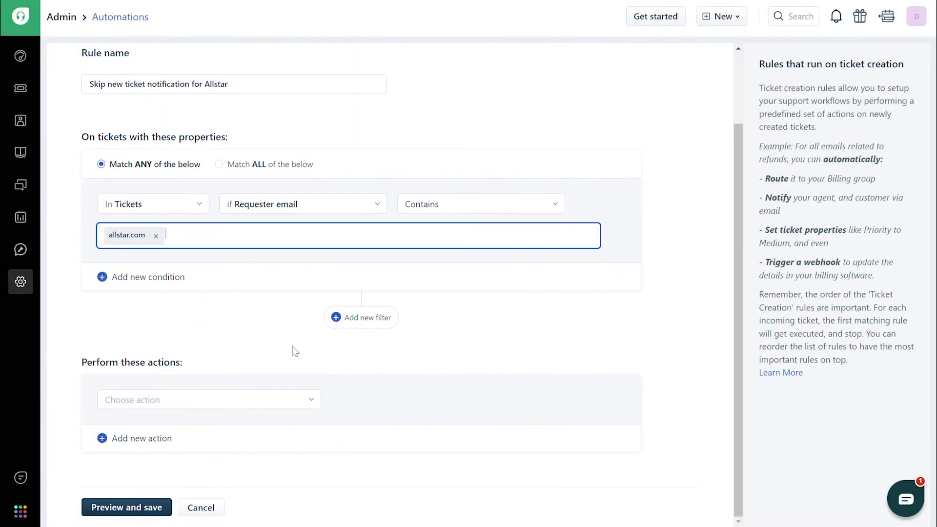
click(260, 402)
Step: Choose Skip new ticket email notifications as the action, then preview, save and enable the rule
scroll(249, 373, down, 6)
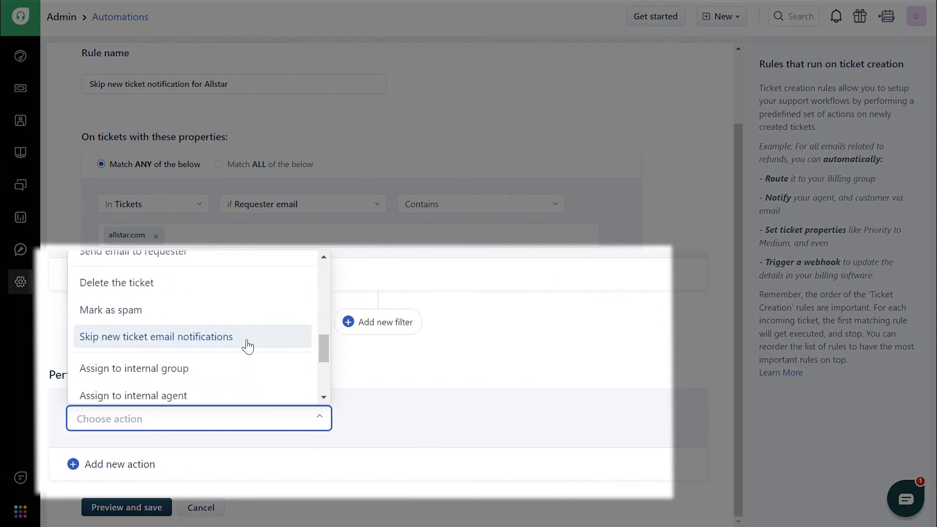
click(246, 343)
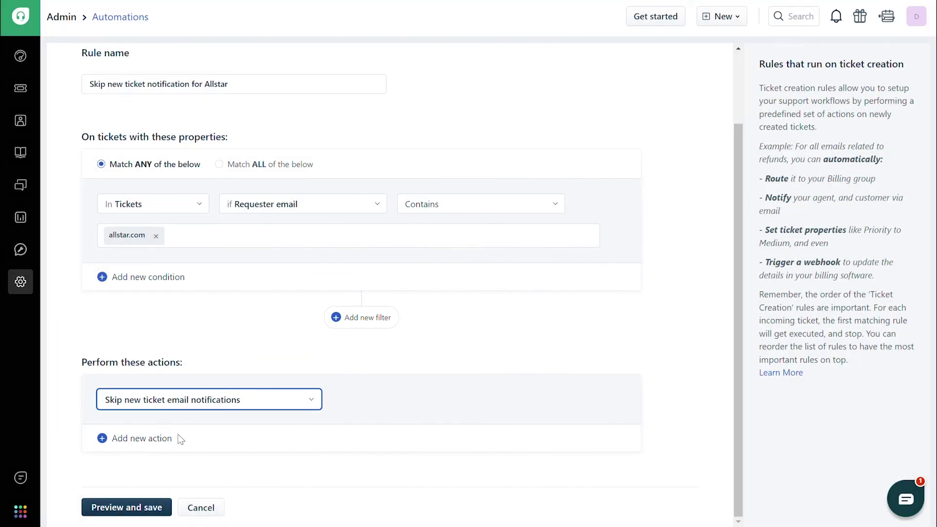
click(134, 510)
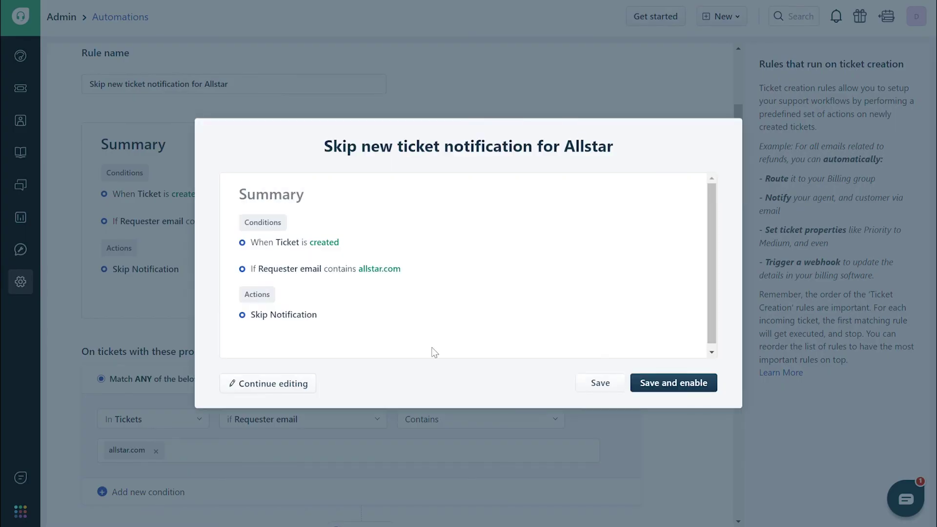
click(667, 385)
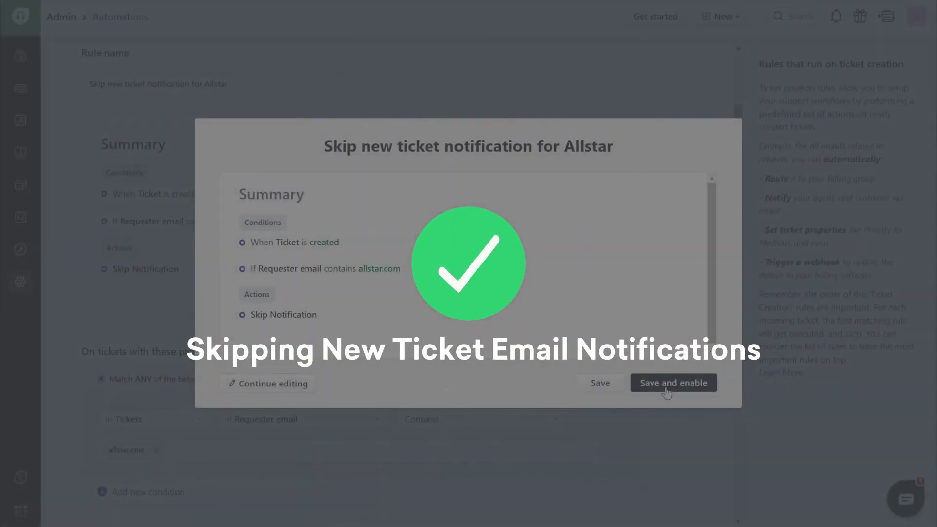